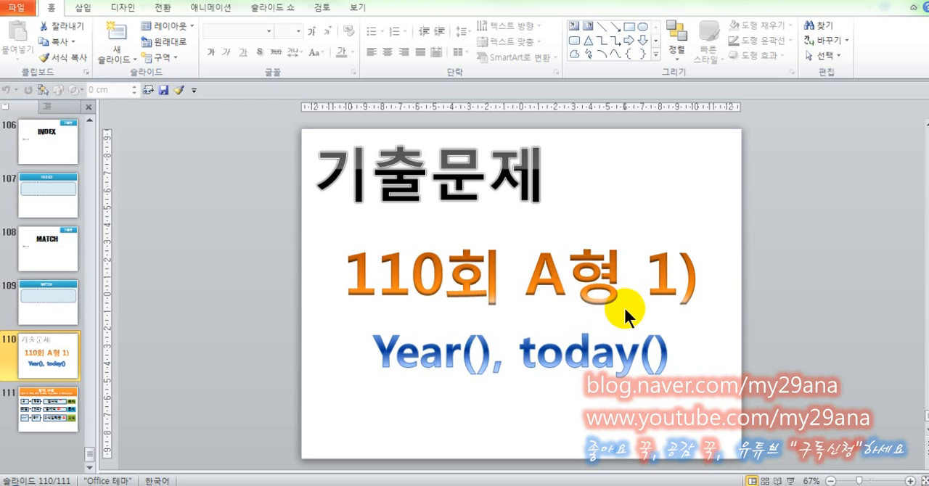
Switch to the exam PDF and read the 사용연수 condition (1) along with the sample output table.
mouse_move(534, 485)
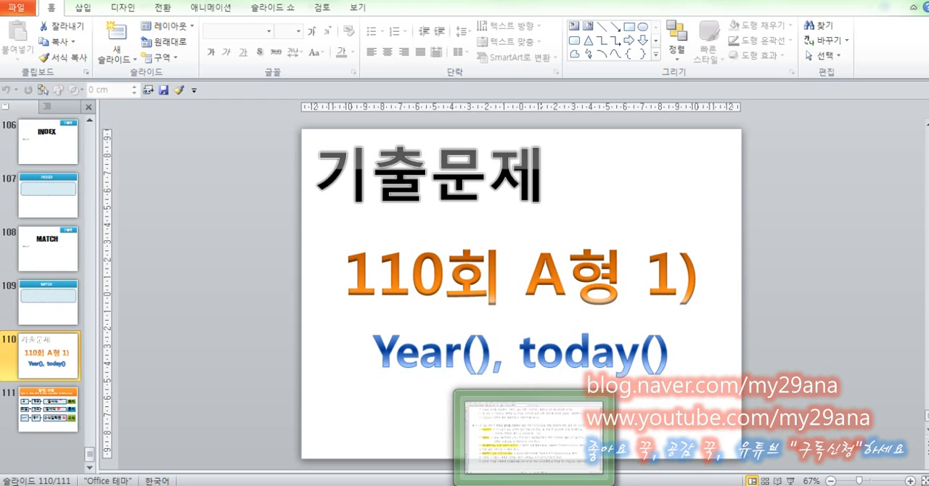
left_click(494, 434)
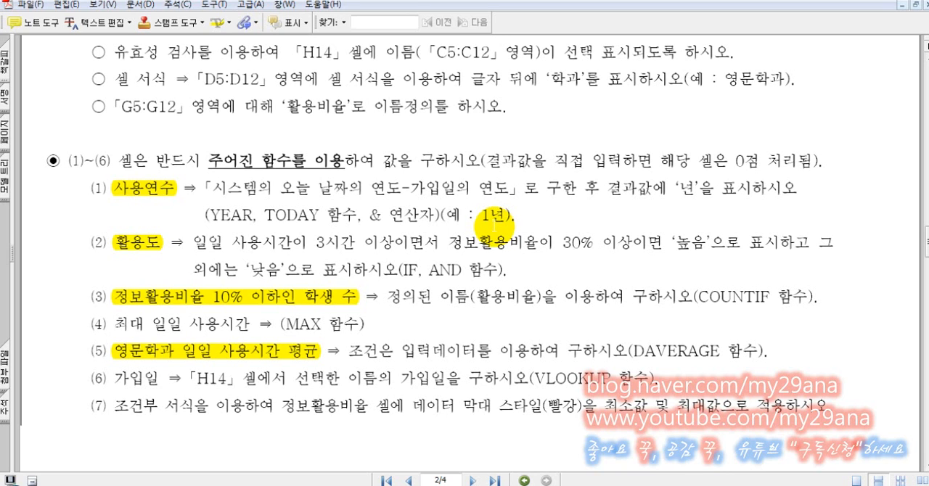
scroll(494, 225, "up", 10)
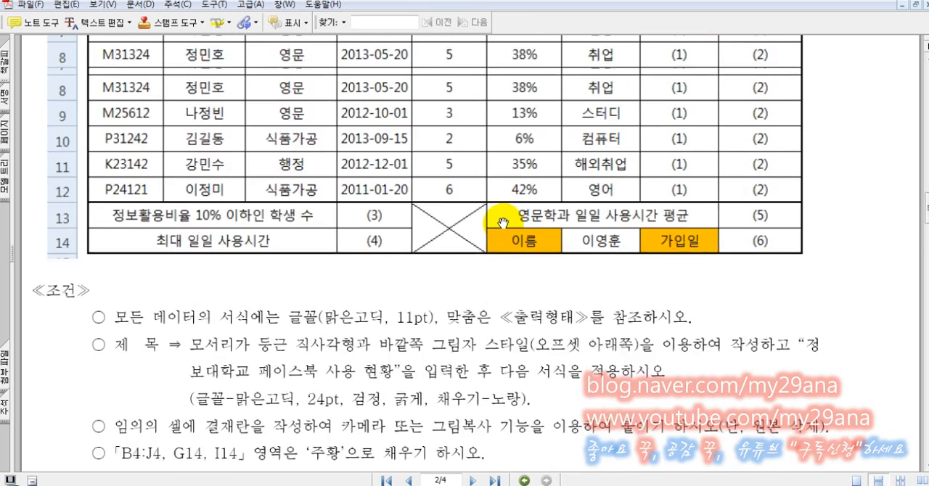
scroll(502, 222, "up", 5)
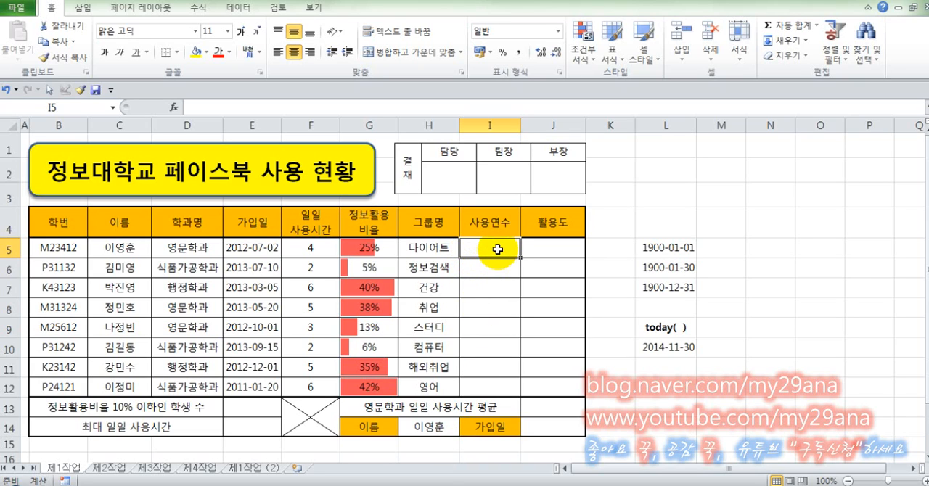
Enter the formula =TODAY() in cell I5 of the 사용연수 column.
type("=")
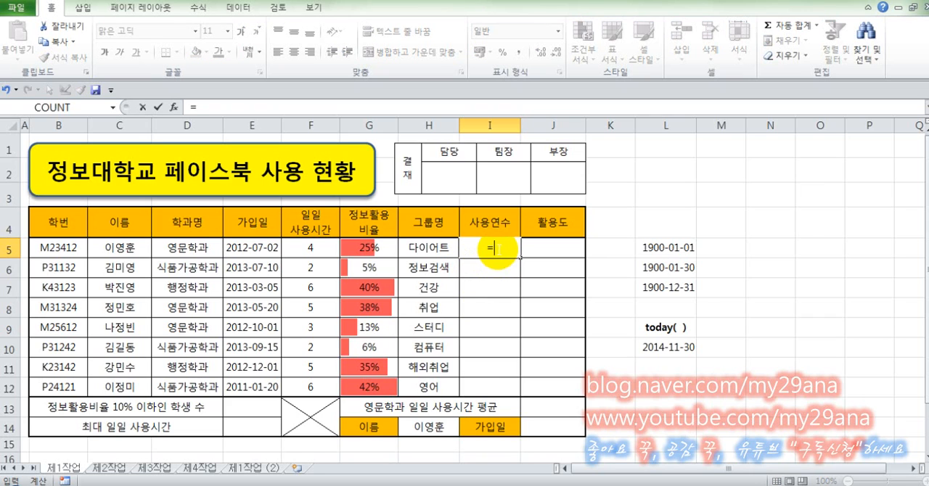
type("today(0")
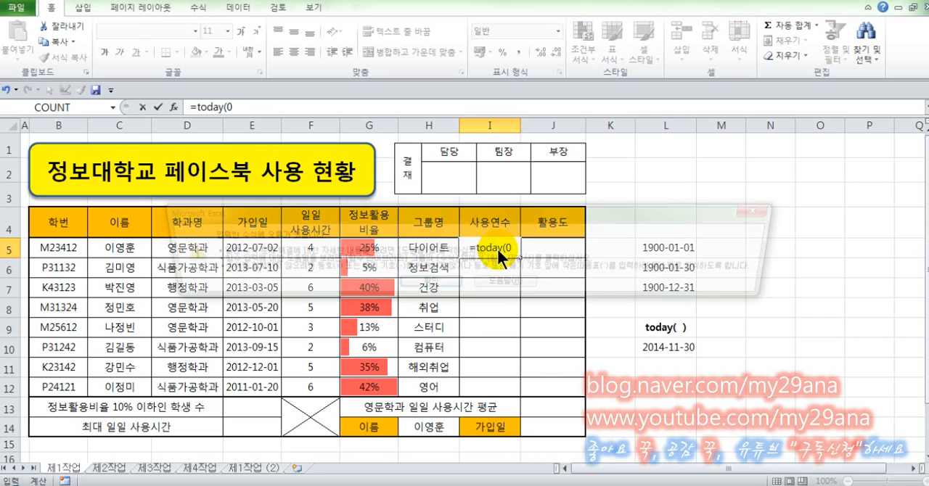
key("Return")
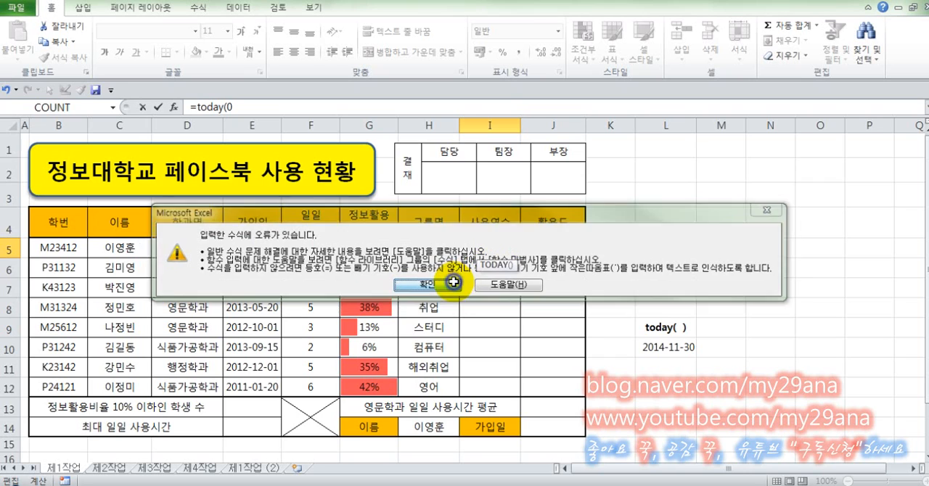
left_click(446, 284)
left_click(524, 247)
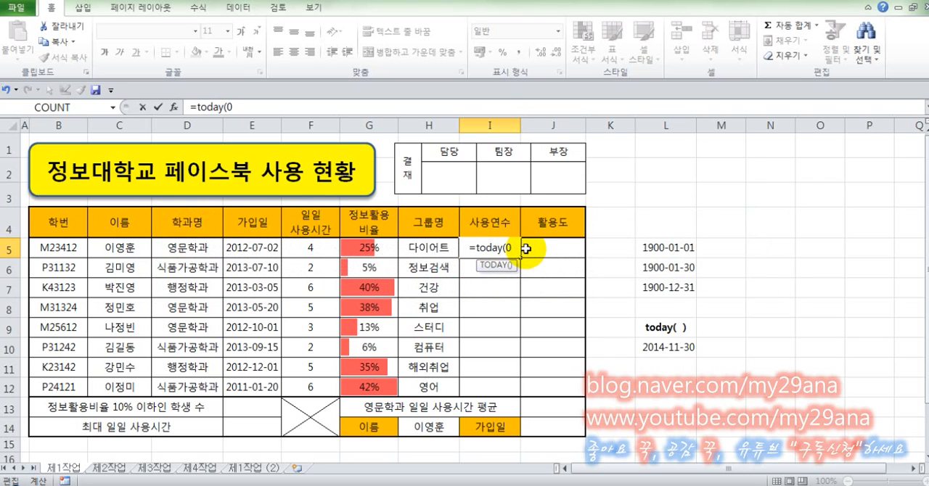
key("BackSpace")
type(")")
key("Return")
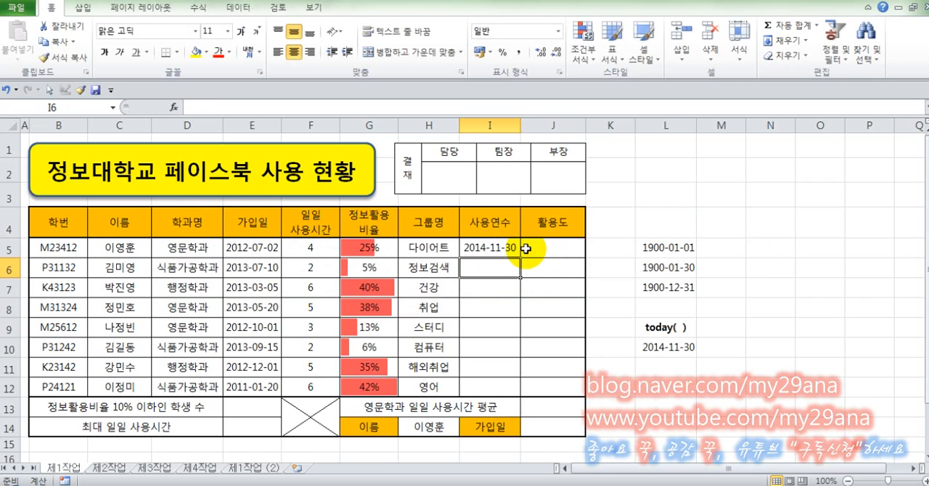
Wrap the TODAY function in cell I5 with YEAR so the formula reads =YEAR(TODAY()).
left_click(513, 248)
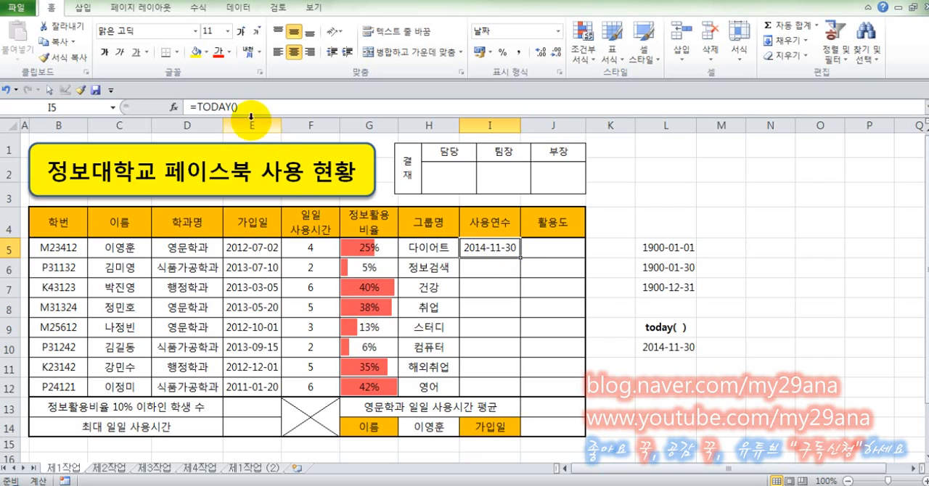
left_click(198, 107)
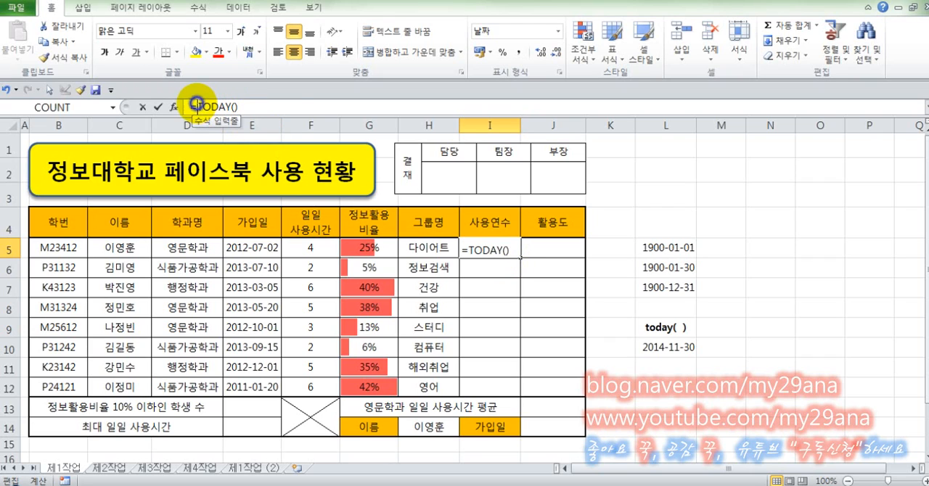
type("yea")
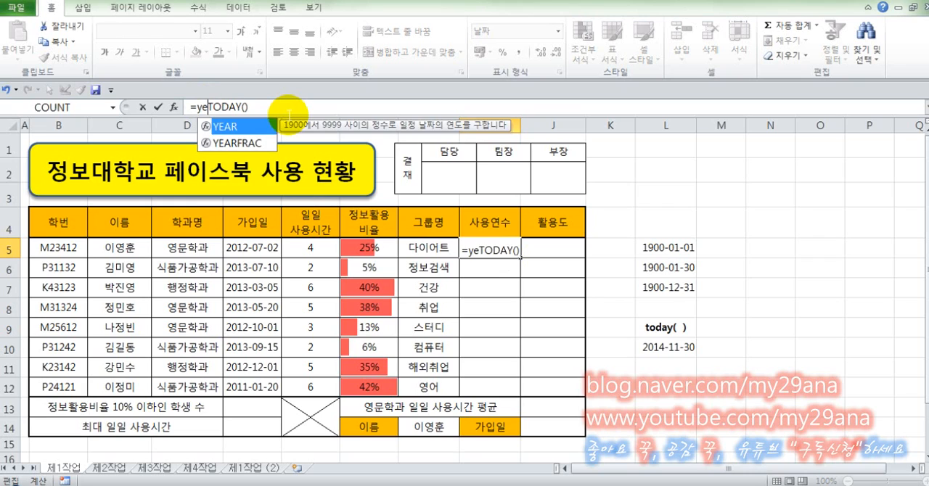
type("r")
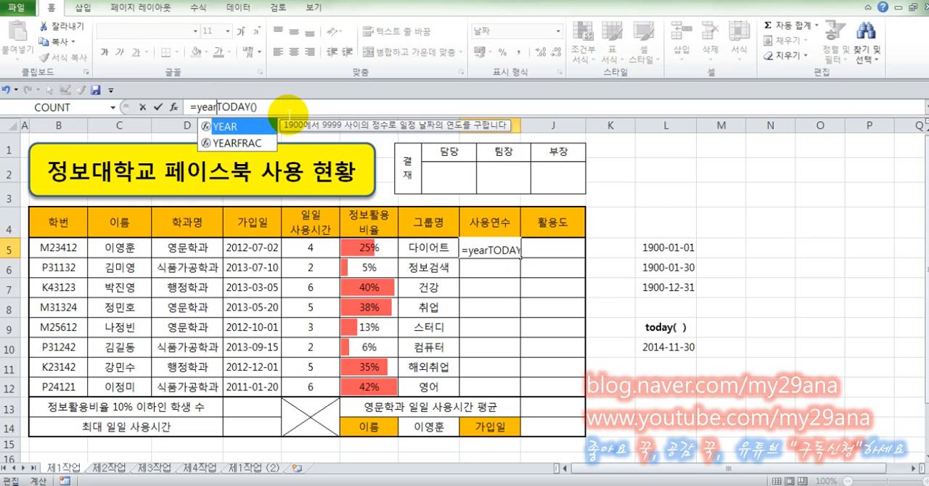
type("(")
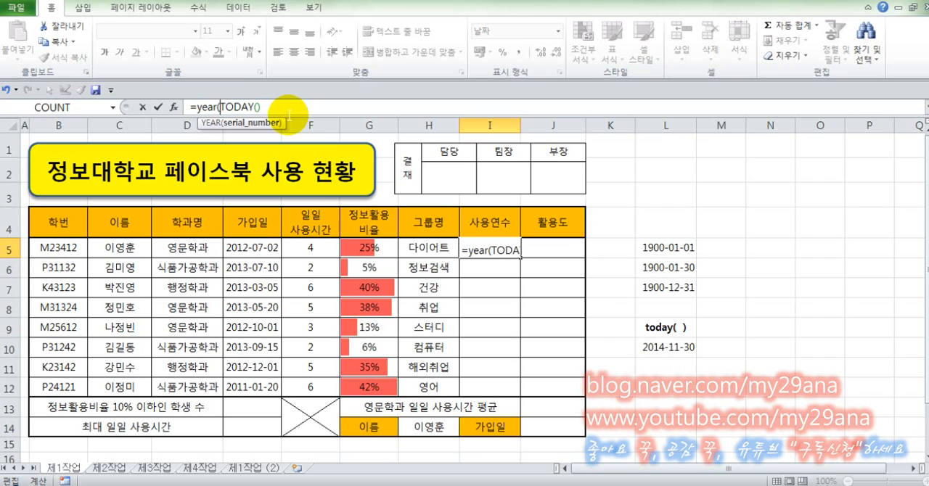
left_click(289, 115)
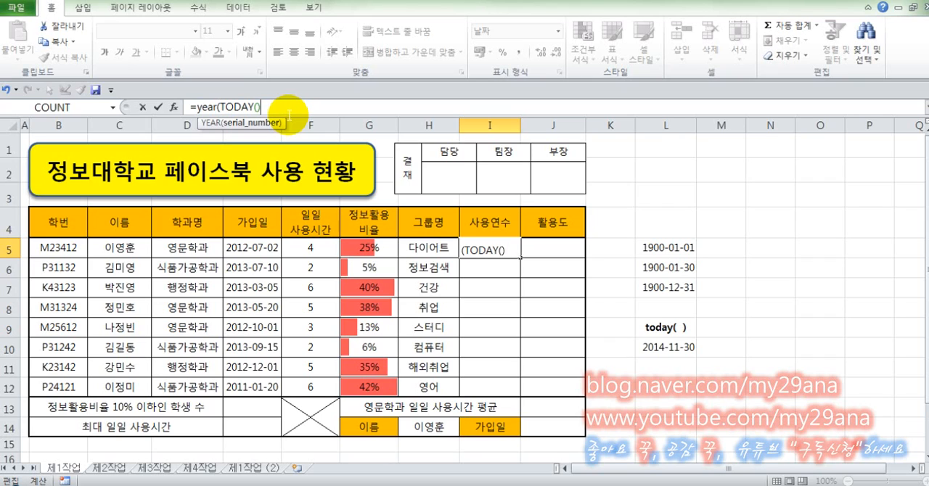
type(")")
key("Return")
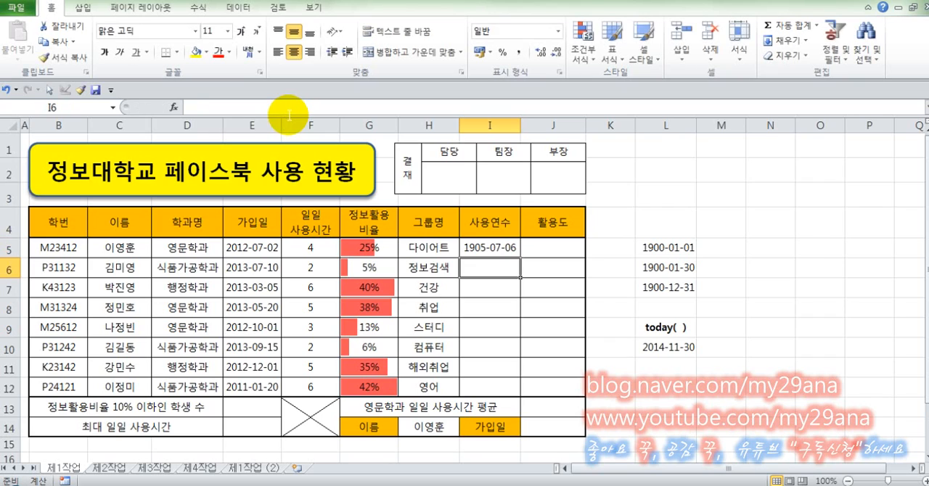
Copy the TODAY formula from L10 into M10 and widen column M to fit the date.
left_click(484, 251)
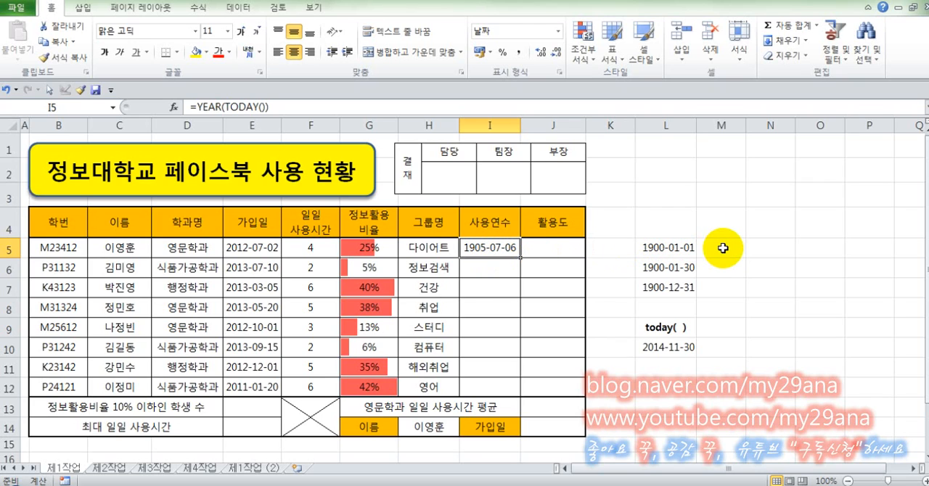
left_click(659, 349)
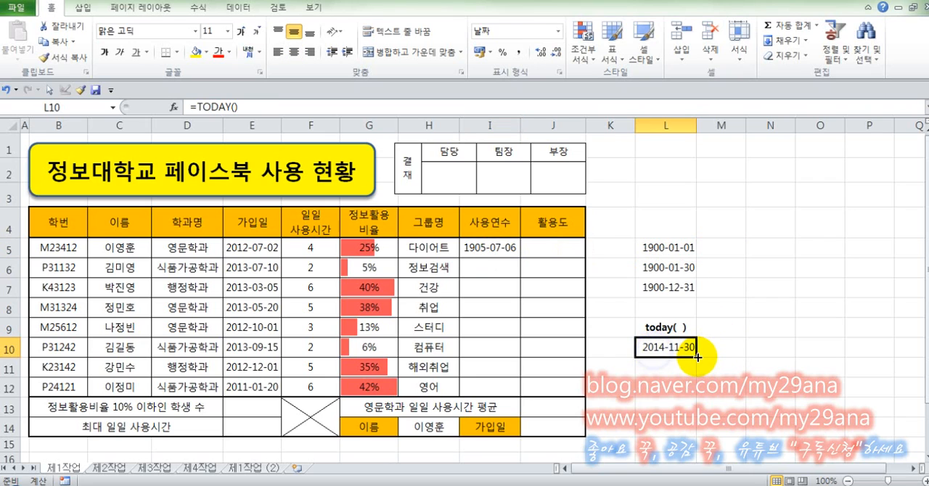
key("ctrl+c")
left_click(720, 346)
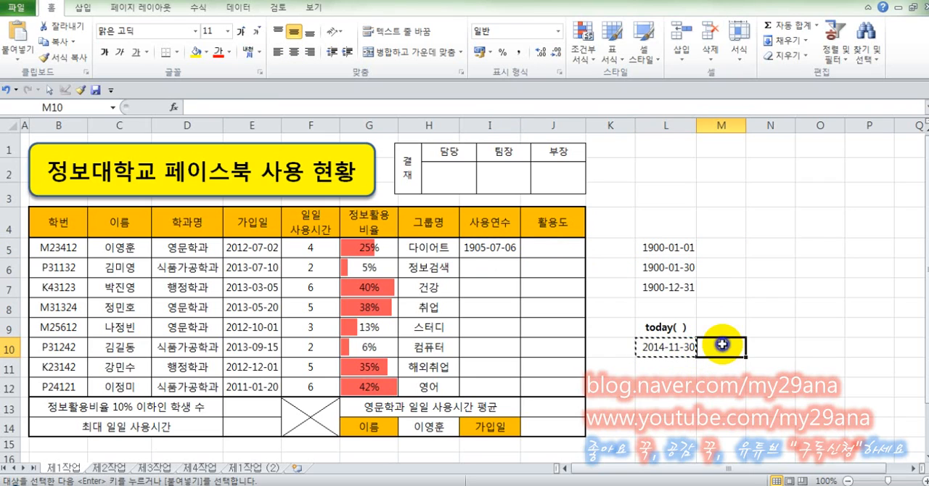
key("ctrl+v")
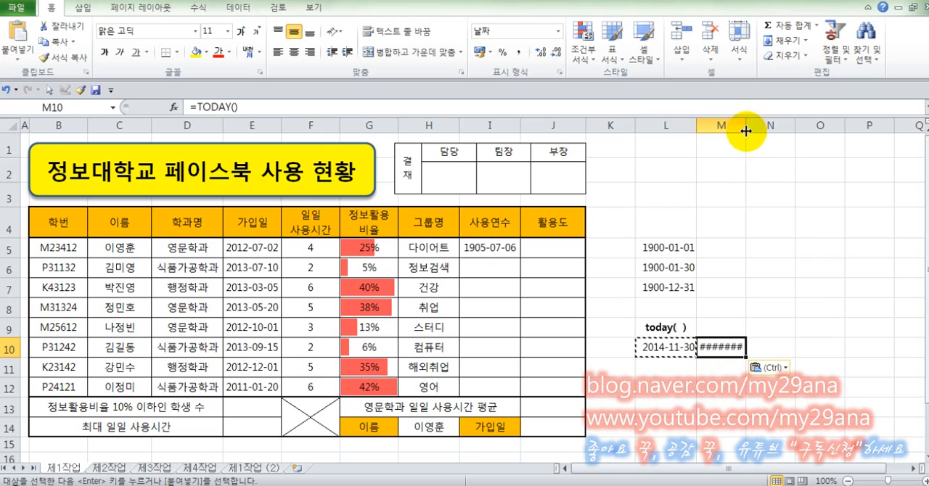
left_click_drag(745, 126, 762, 131)
left_click(777, 244)
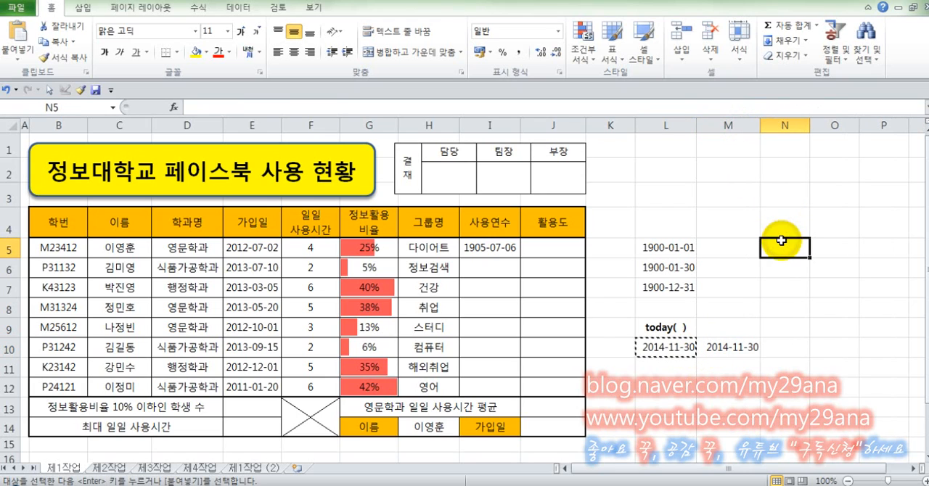
key("Escape")
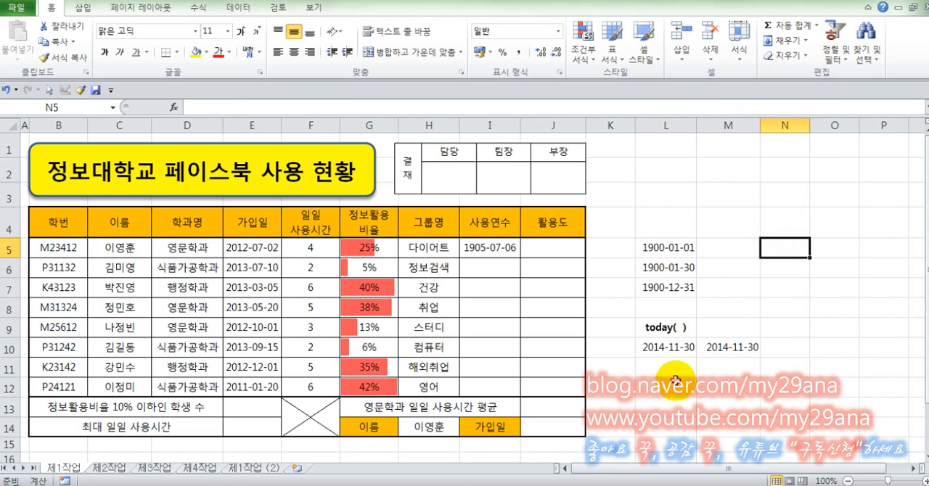
Change the number format of cell M10 to General (일반).
left_click(682, 351)
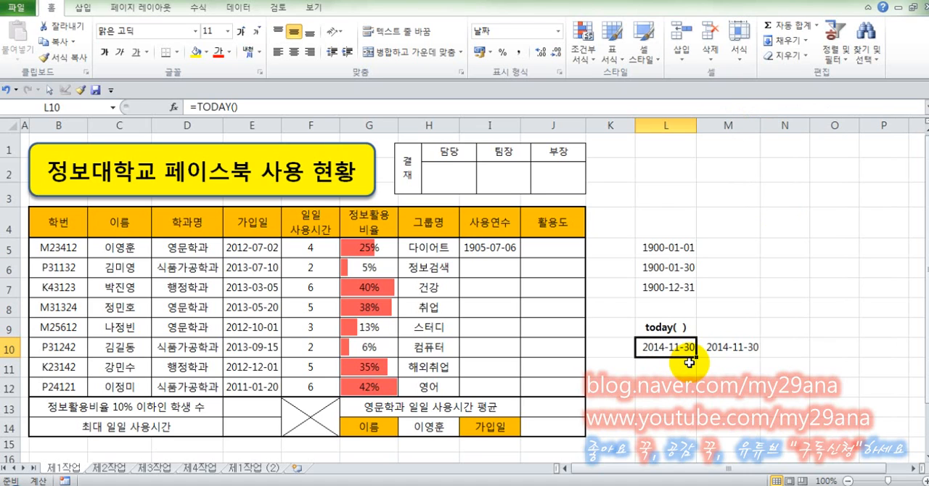
left_click(728, 347)
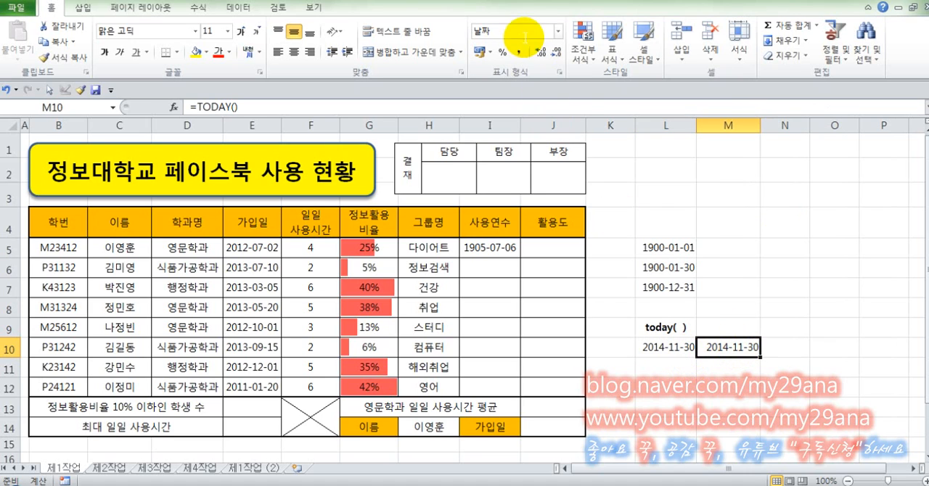
left_click(558, 30)
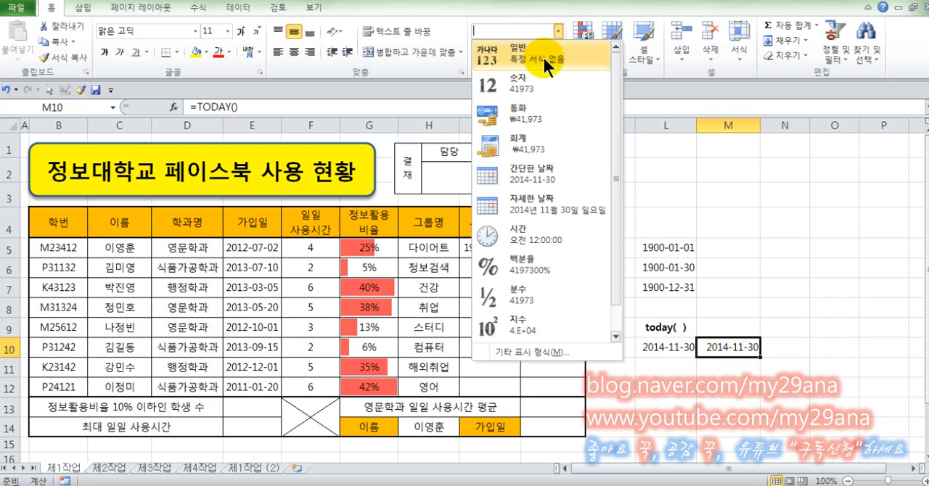
left_click(543, 58)
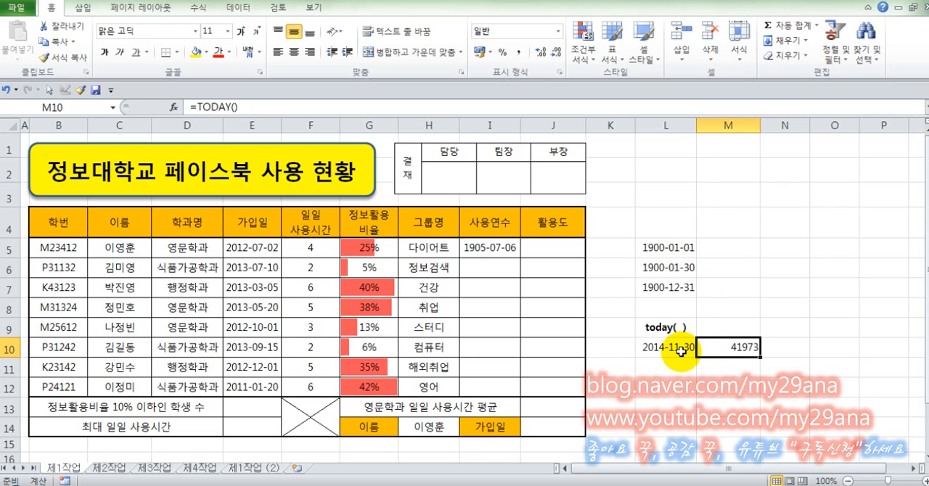
Set the number format of cell M10 to short date (간단한 날짜).
left_click(668, 249)
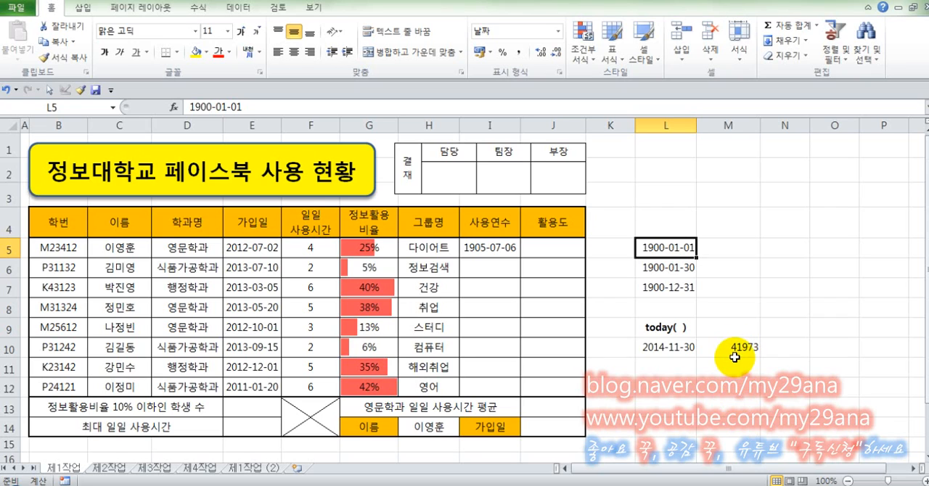
left_click(719, 354)
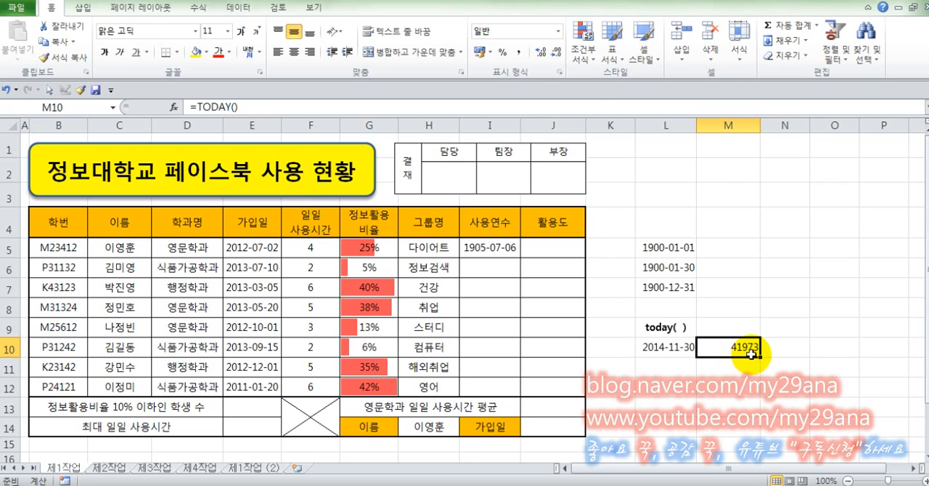
left_click(558, 33)
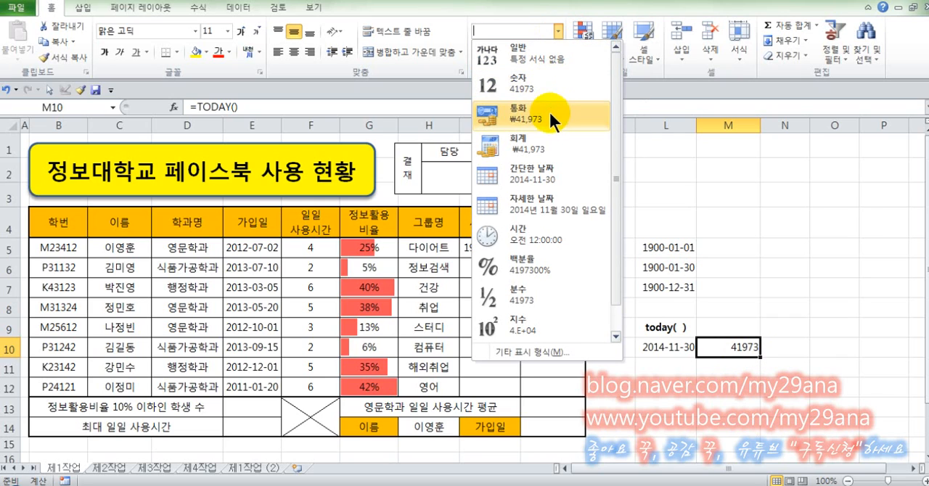
left_click(556, 180)
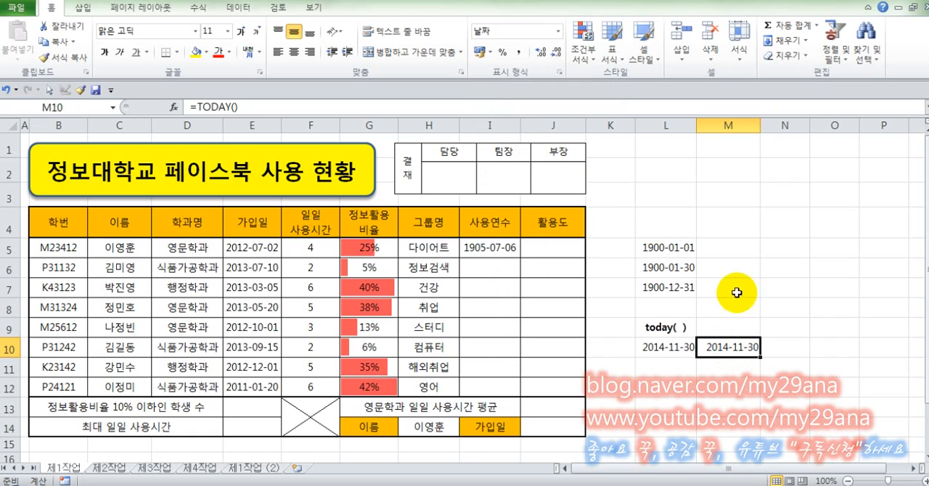
Copy the three sample dates in L5:L7 into M5:M7.
left_click_drag(659, 247, 669, 279)
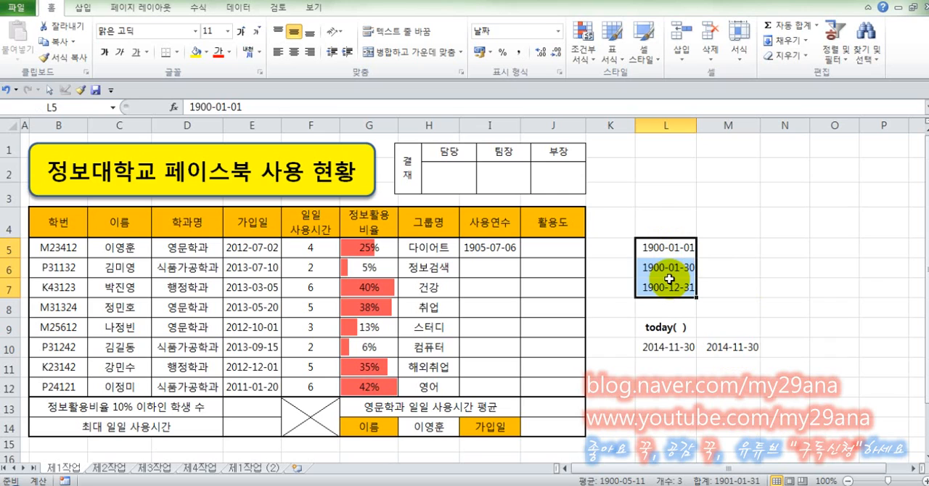
key("ctrl+c")
left_click(732, 243)
key("ctrl+v")
key("Escape")
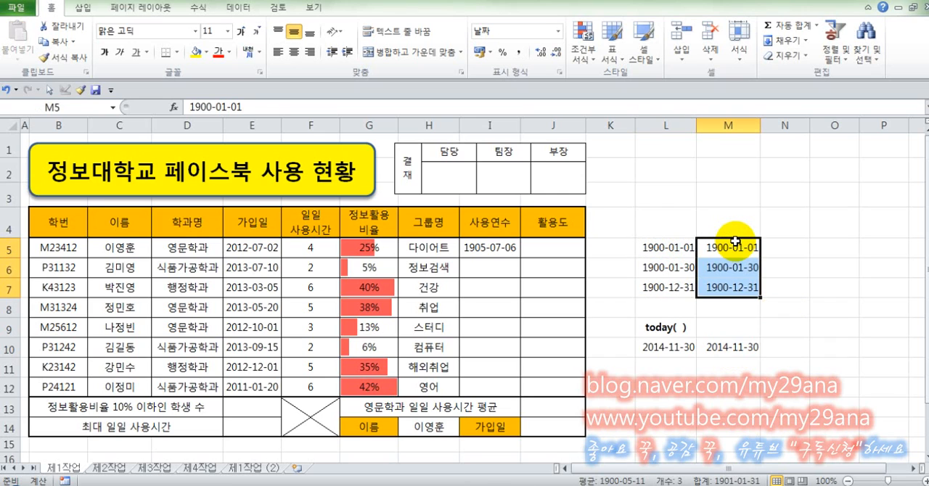
Change the number format of the copied dates in M5:M7 to General (일반).
left_click(741, 244)
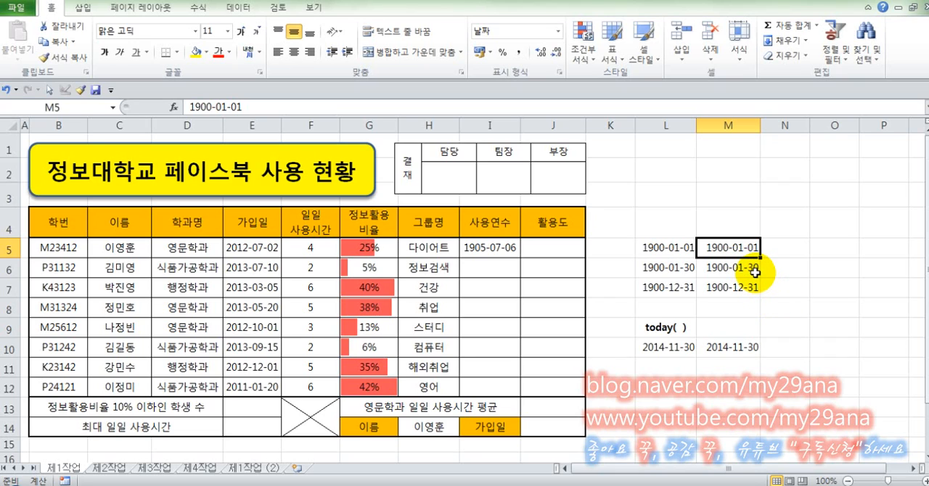
left_click(751, 270)
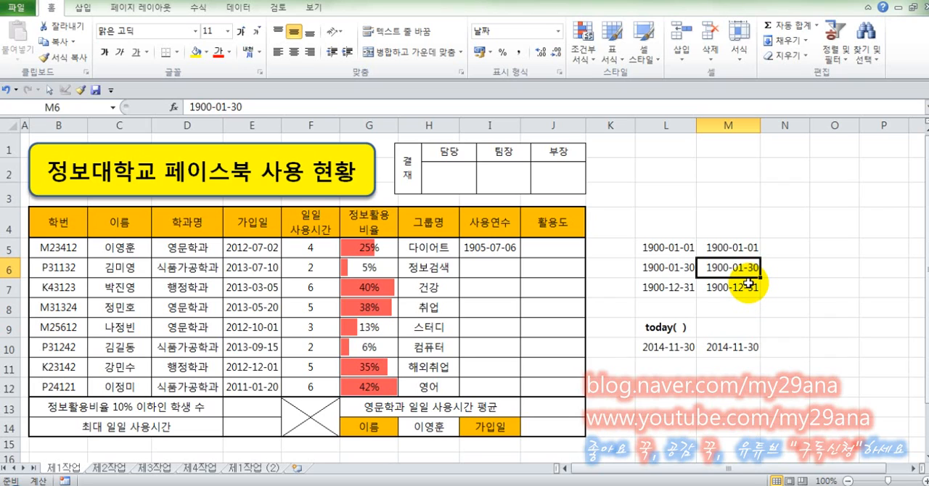
left_click_drag(754, 245, 733, 286)
left_click(558, 32)
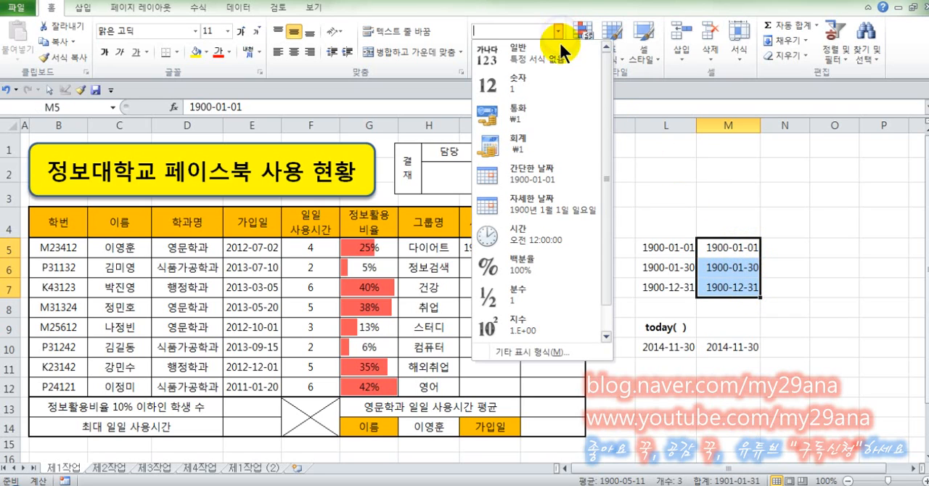
left_click(558, 50)
Compare the sample dates in column L with their serial numbers in M5:M7.
left_click(744, 245)
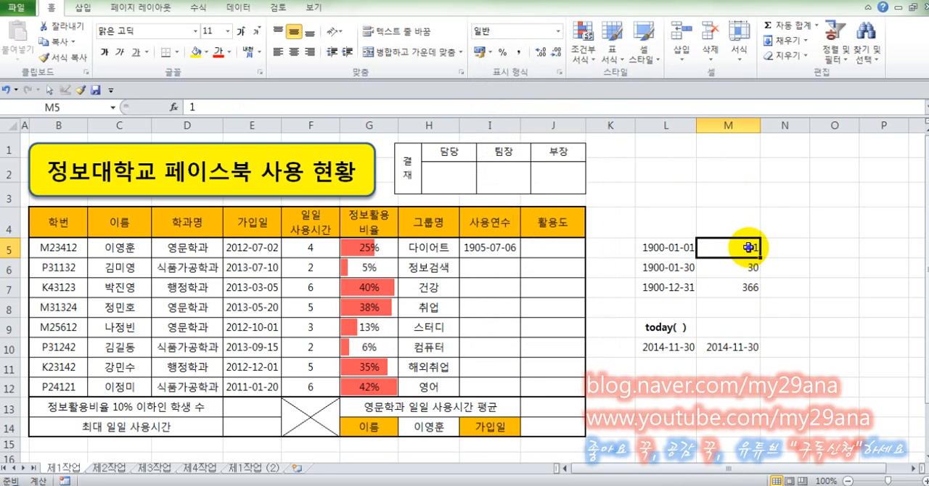
left_click(669, 246)
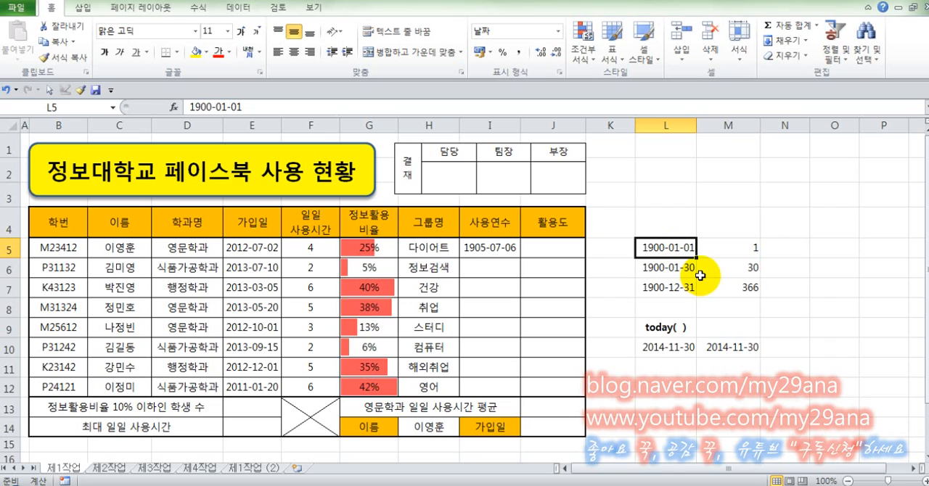
left_click(733, 248)
left_click(651, 268)
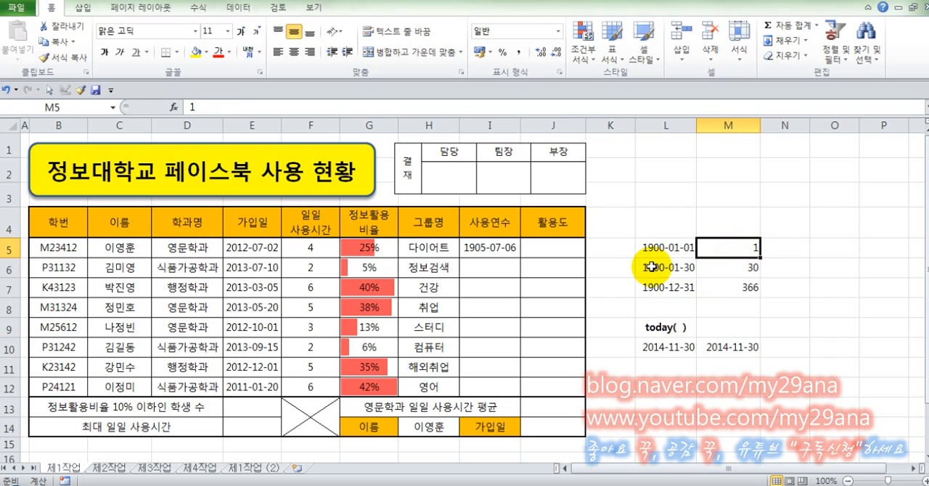
left_click(718, 267)
left_click(740, 286)
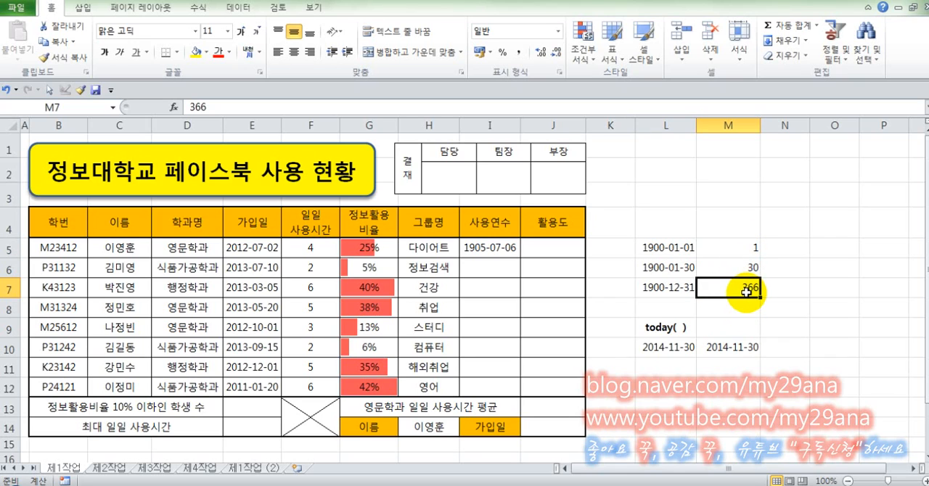
Set the number format of the 사용연수 cell I5 to General (일반).
left_click(491, 248)
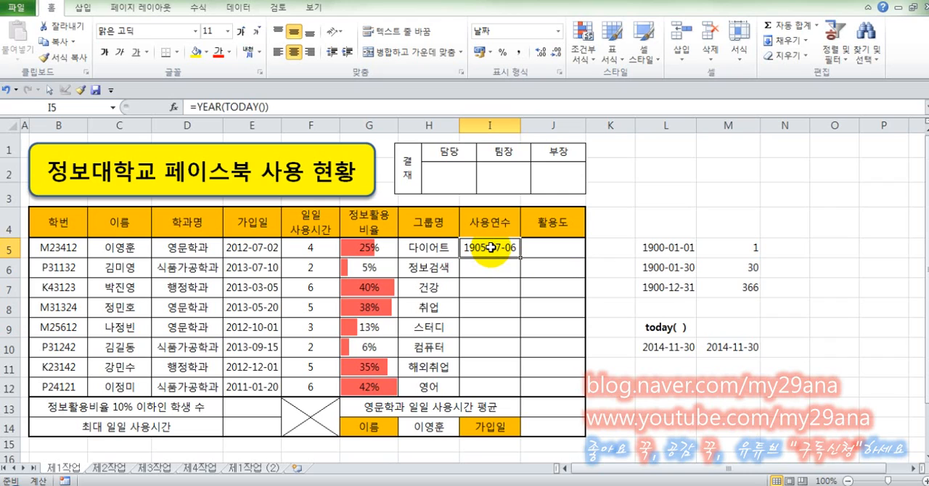
left_click(558, 31)
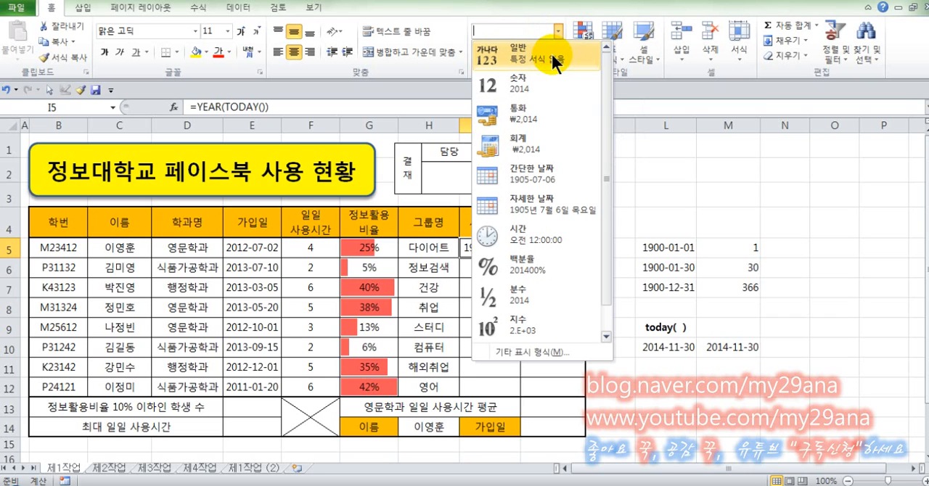
left_click(551, 56)
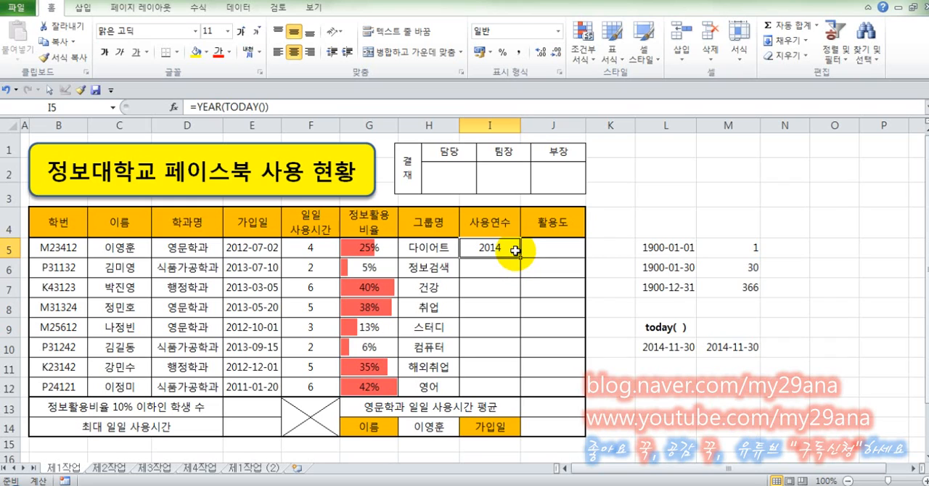
Extend the formula in I5 to =YEAR(TODAY())-YEAR(E5) so it subtracts the year of the 가입일 date.
left_click(384, 108)
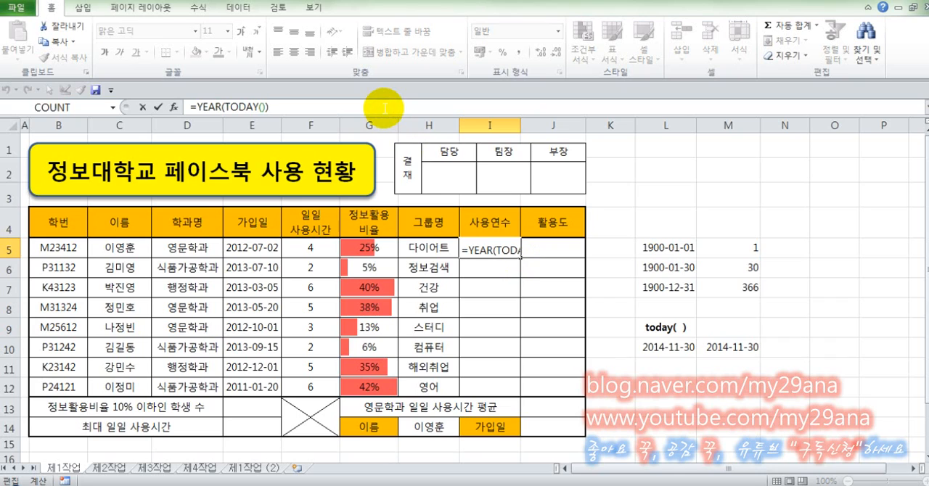
type("-")
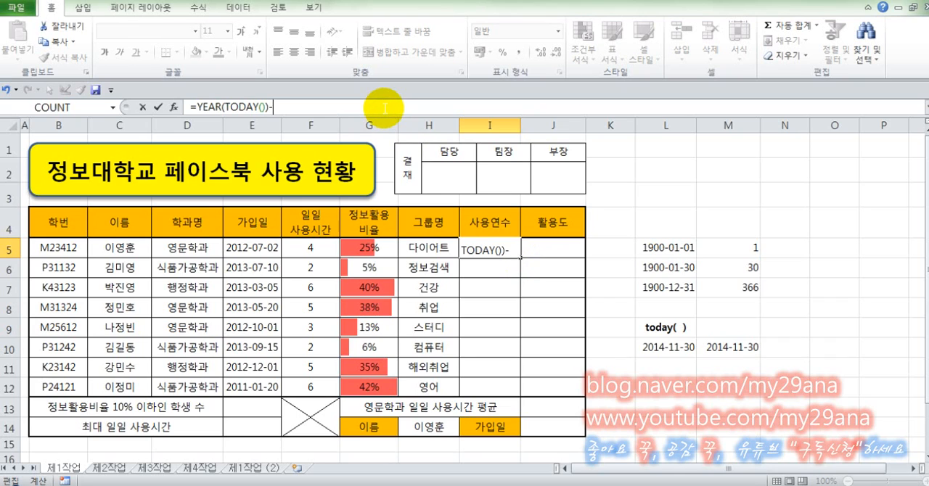
left_click(257, 247)
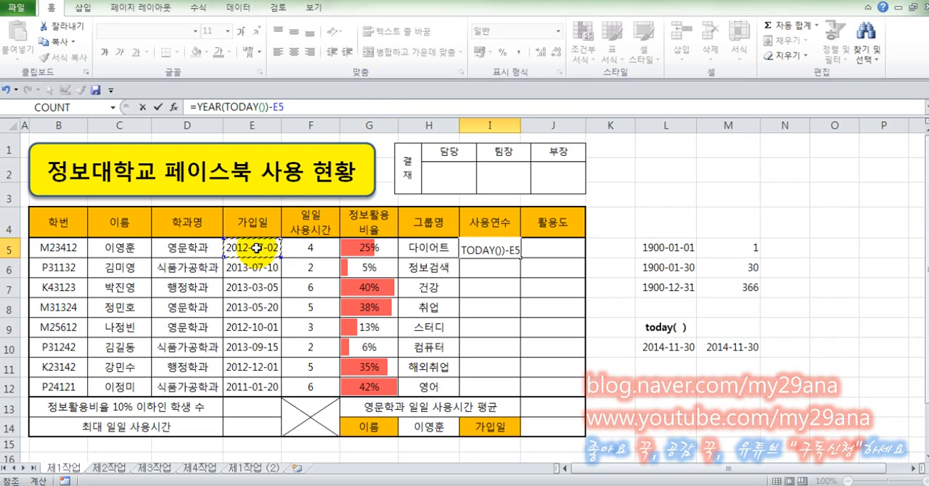
left_click(285, 107)
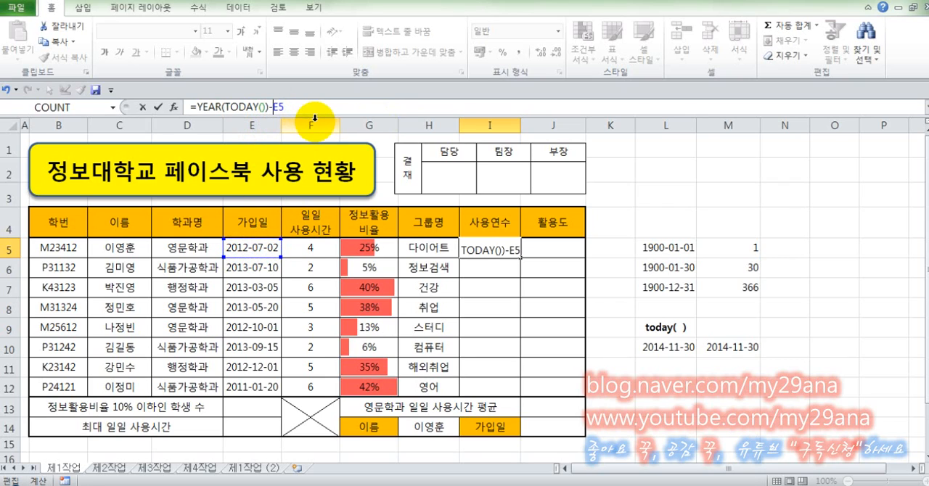
type("year(")
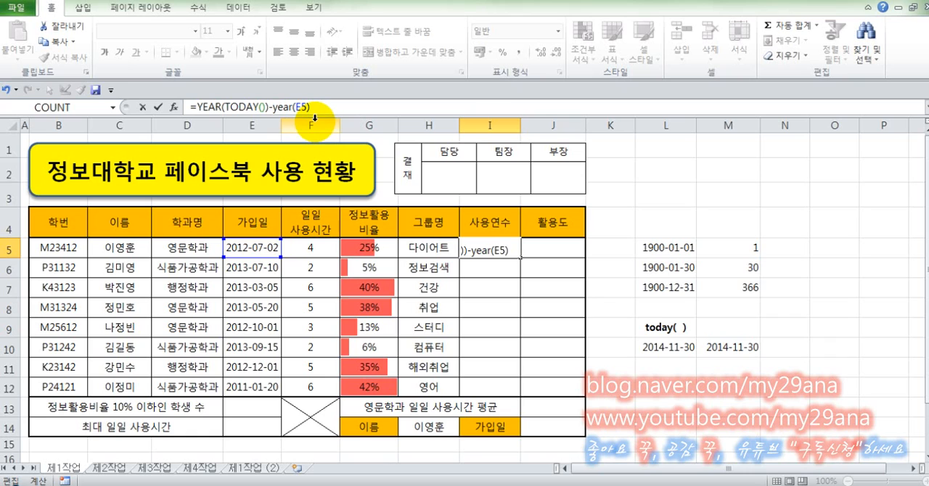
key("Return")
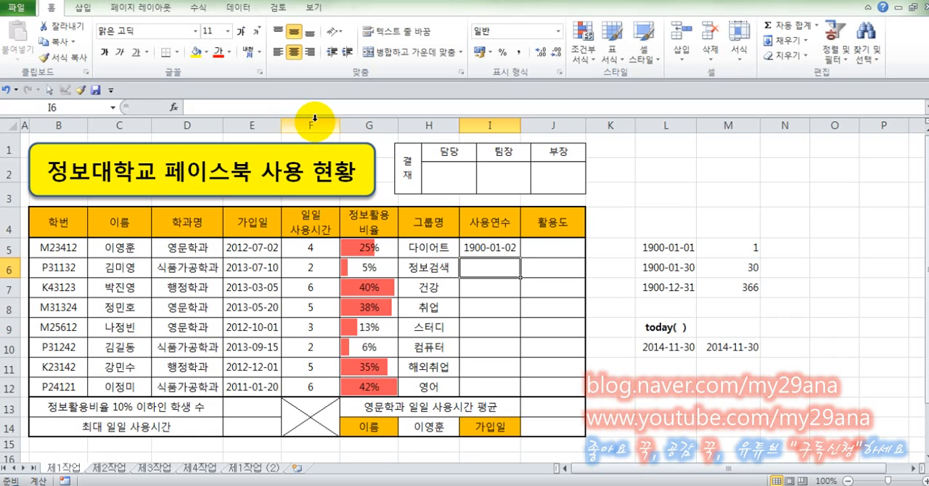
Format I5 as General (일반) and fill its formula down to I12 without formatting (서식 없이 채우기).
left_click(474, 247)
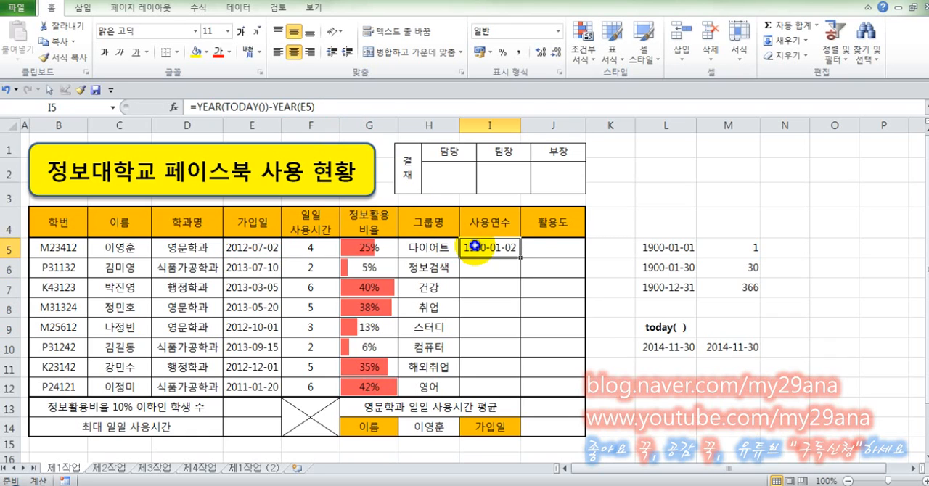
left_click(558, 32)
left_click(552, 64)
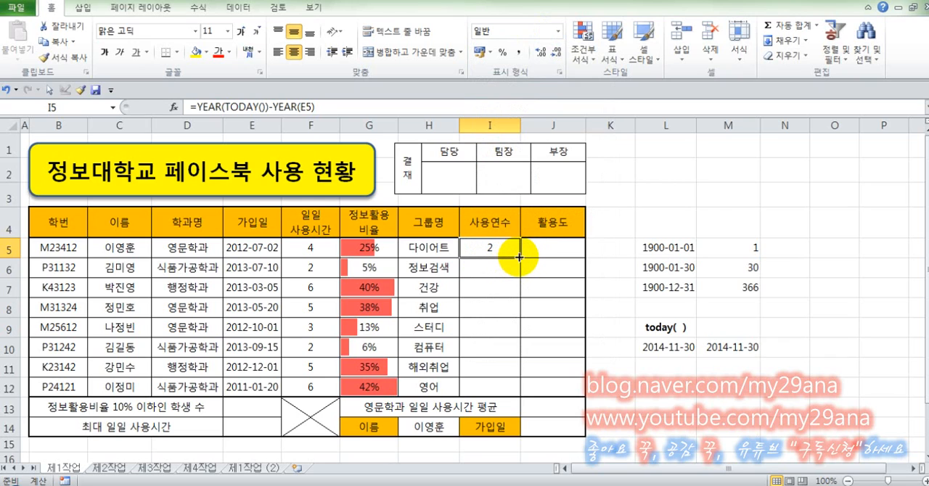
left_click_drag(520, 257, 524, 388)
left_click(533, 406)
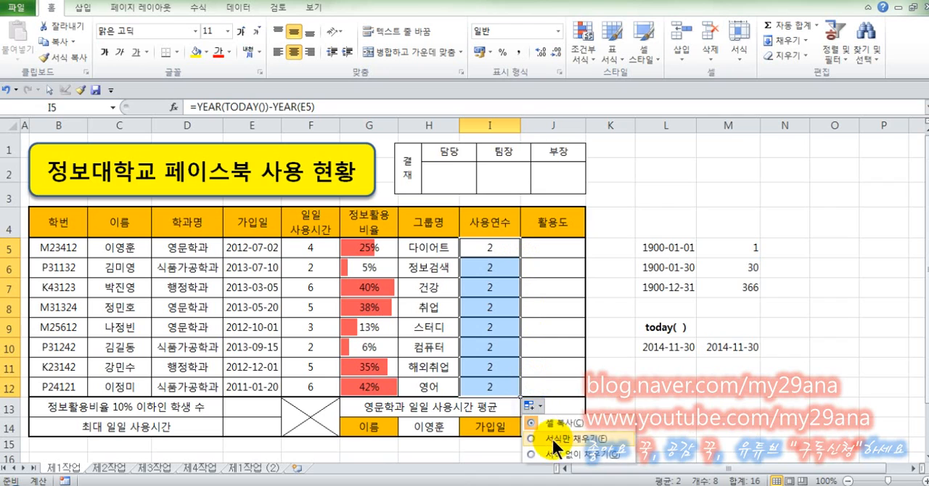
left_click(559, 455)
Re-enter the 사용연수 formulas one by one in I5:I12 to recalculate each row.
left_click(490, 250)
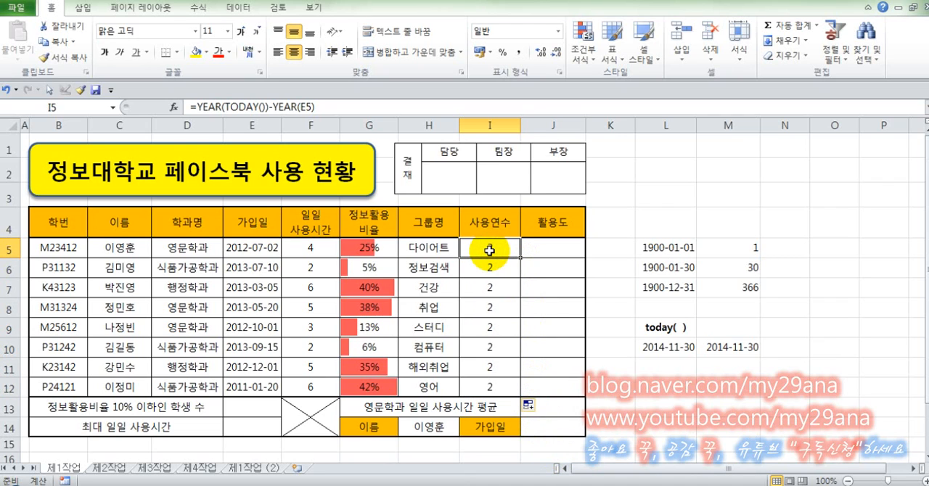
key("F2")
key("Return")
key("F2")
key("Return")
key("F2")
key("Return")
key("F2")
key("Return")
key("F2")
key("Return")
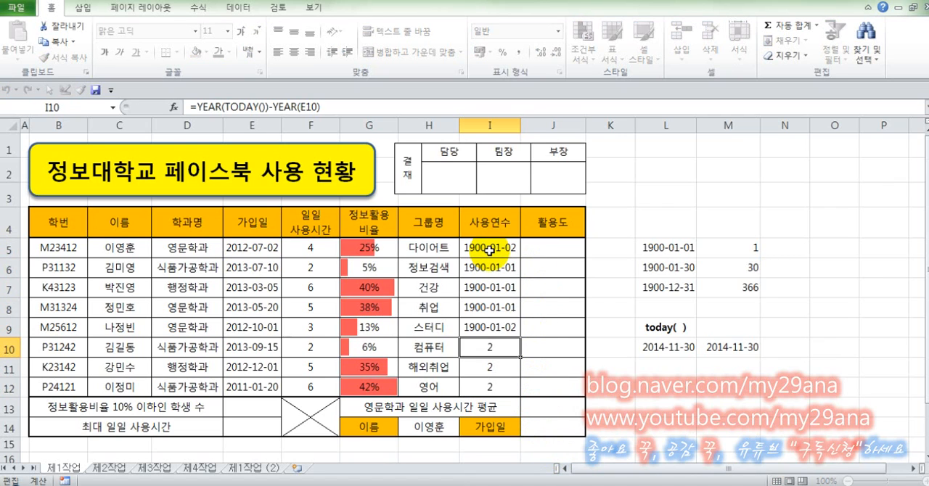
key("F2")
key("Return")
key("F2")
key("Return")
key("F2")
key("Return")
Change the number format of the whole 사용연수 range I5:I12 to General (일반).
left_click_drag(490, 250, 489, 388)
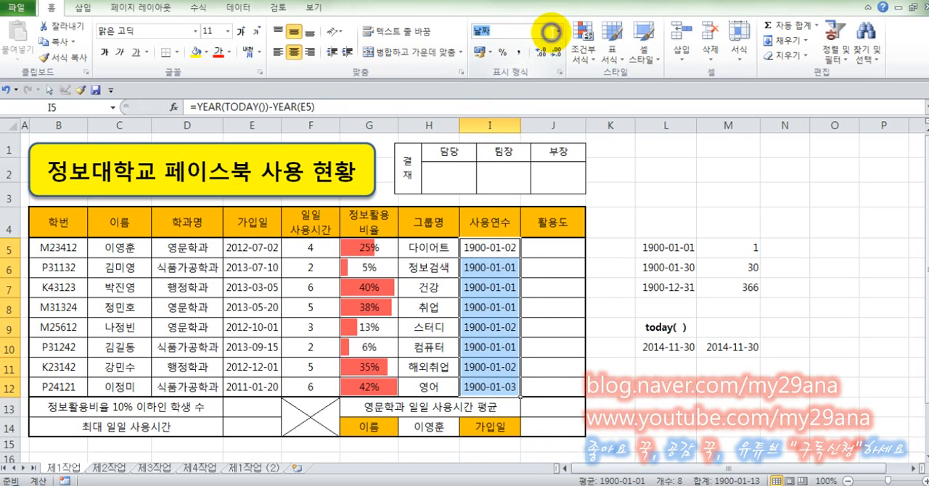
left_click(558, 31)
left_click(557, 49)
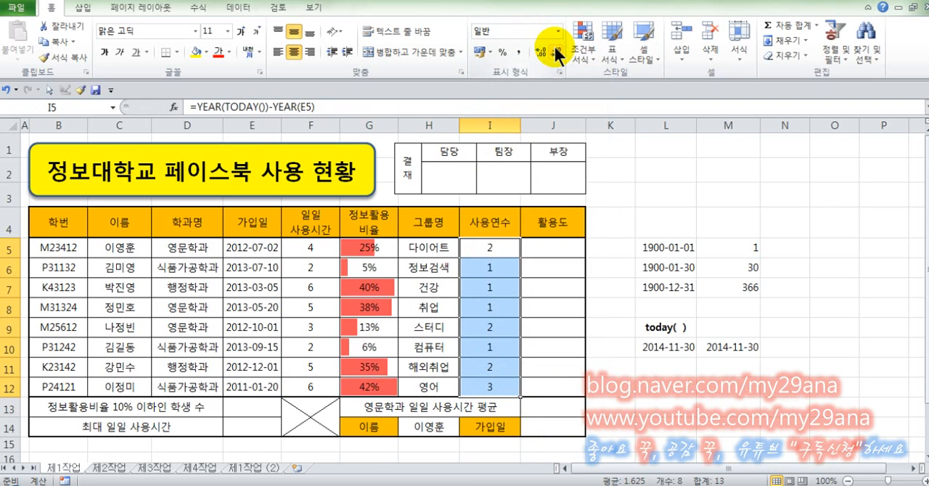
Append &"년" to the I5 formula, making it =YEAR(TODAY())-YEAR(E5)&"년".
left_click(514, 250)
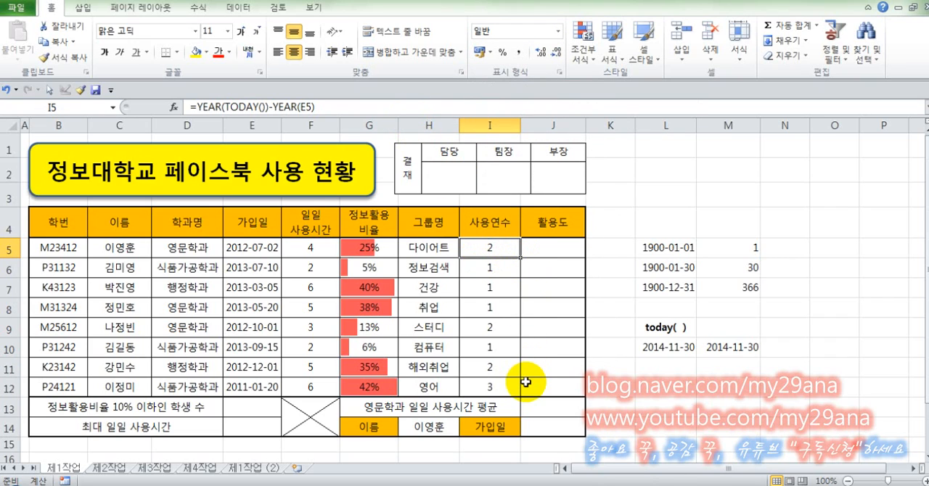
left_click(501, 291)
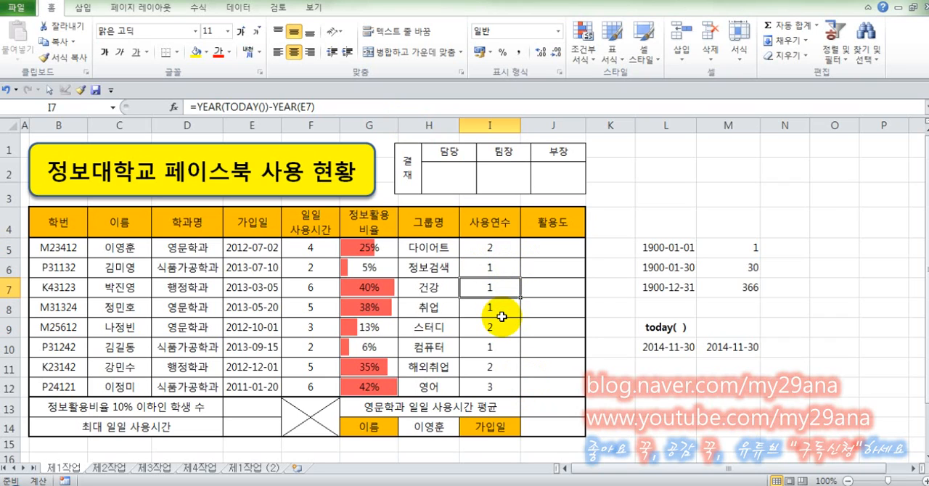
left_click(492, 247)
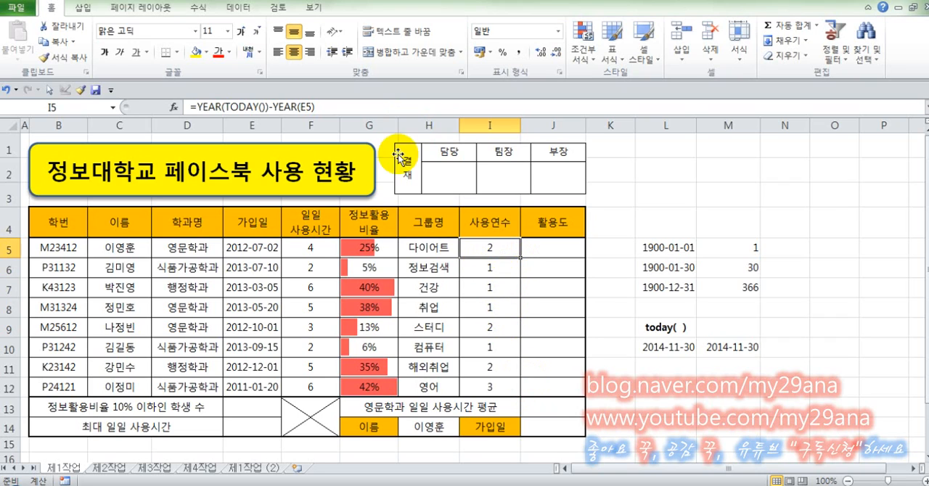
left_click(379, 102)
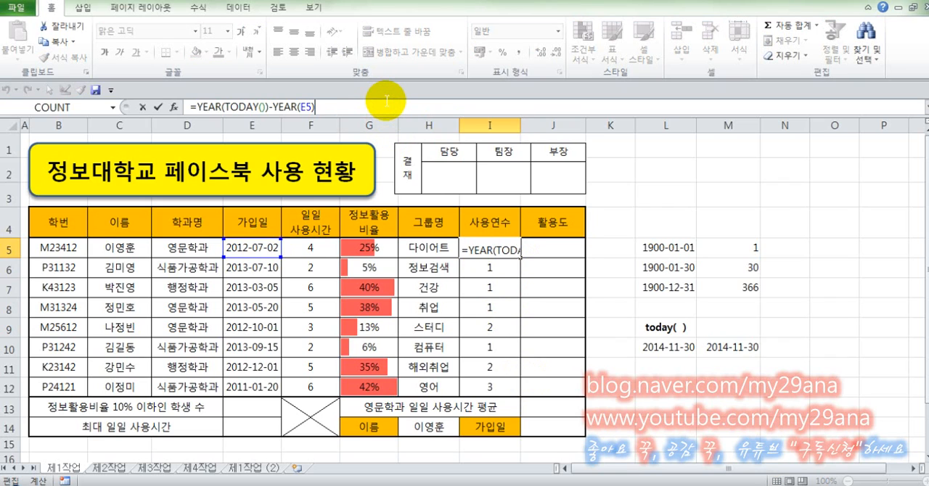
type("&")
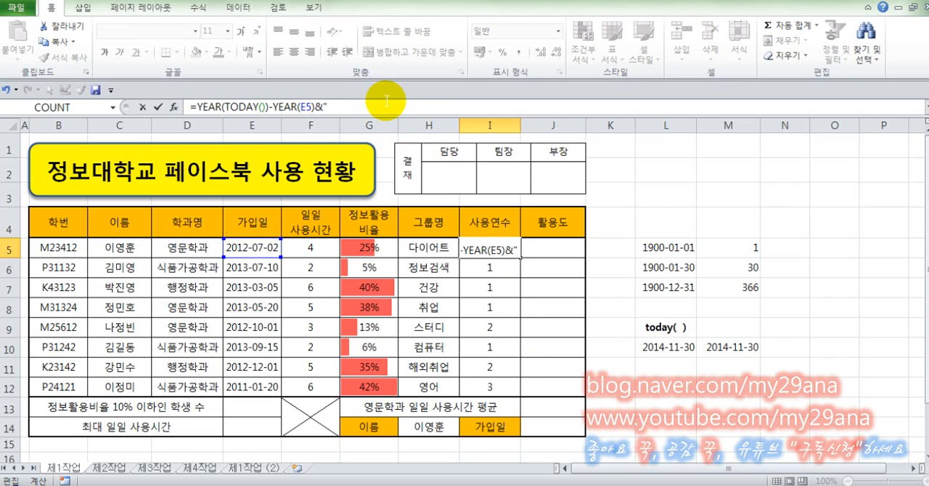
type("\"년\"")
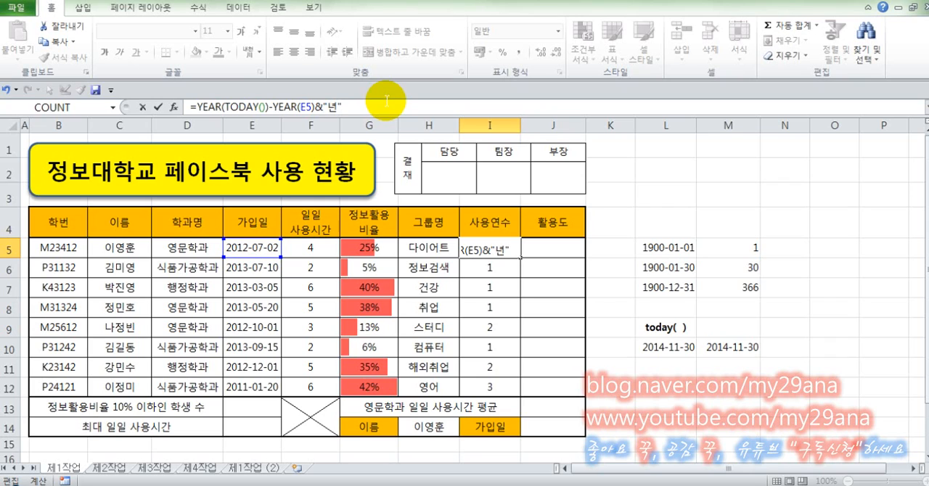
key("Return")
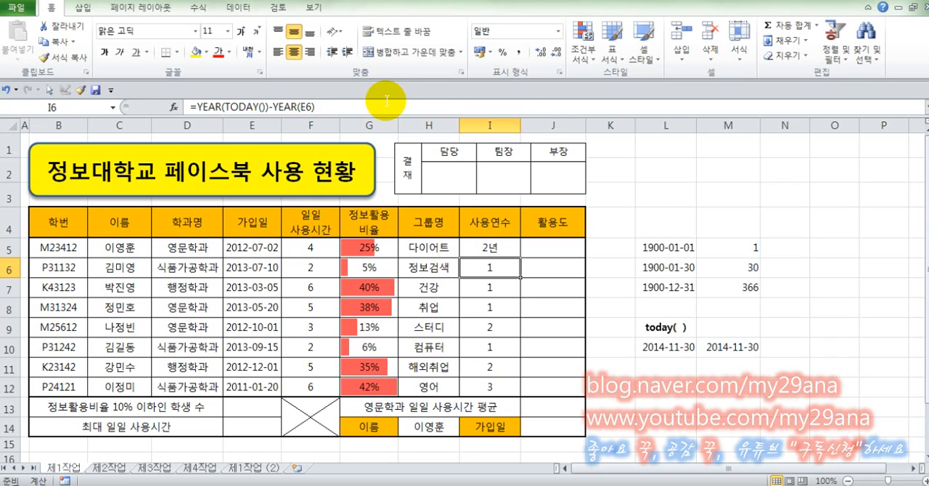
Fill the I5 formula with the 년 suffix down to I12 without formatting (서식 없이 채우기).
left_click(495, 246)
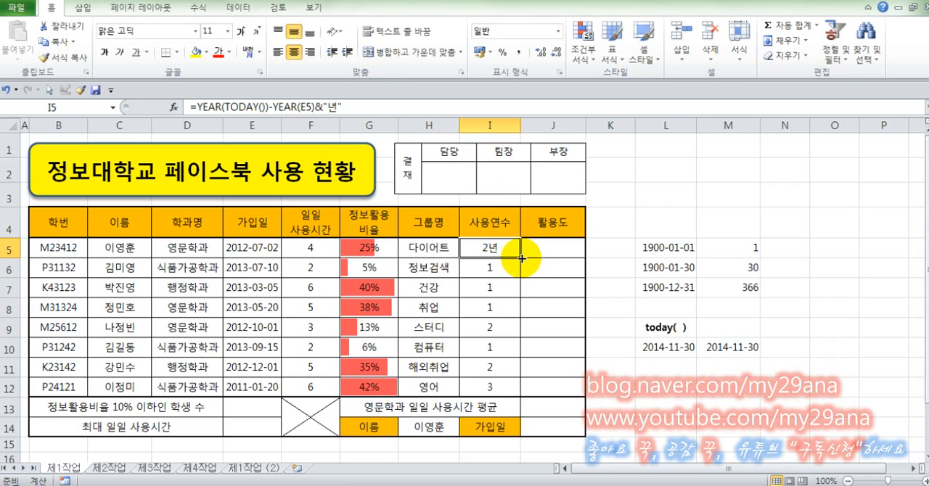
left_click_drag(521, 258, 527, 388)
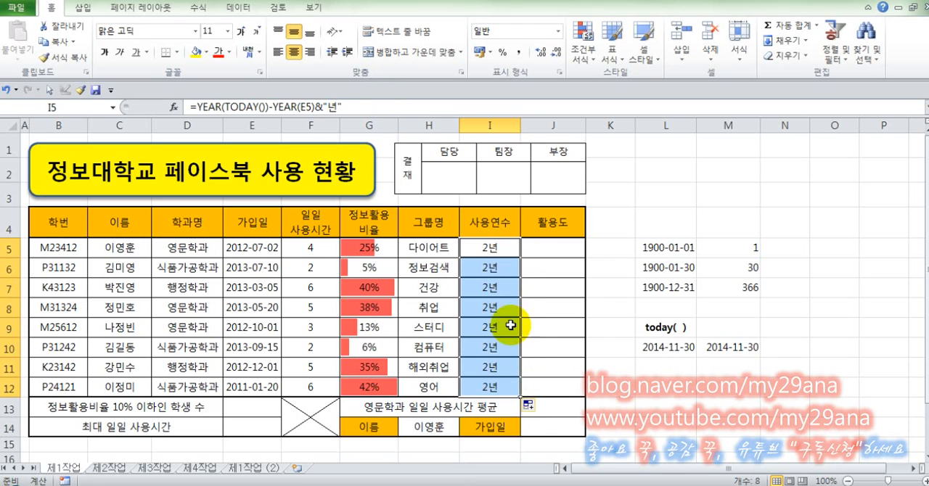
left_click(535, 407)
left_click(546, 453)
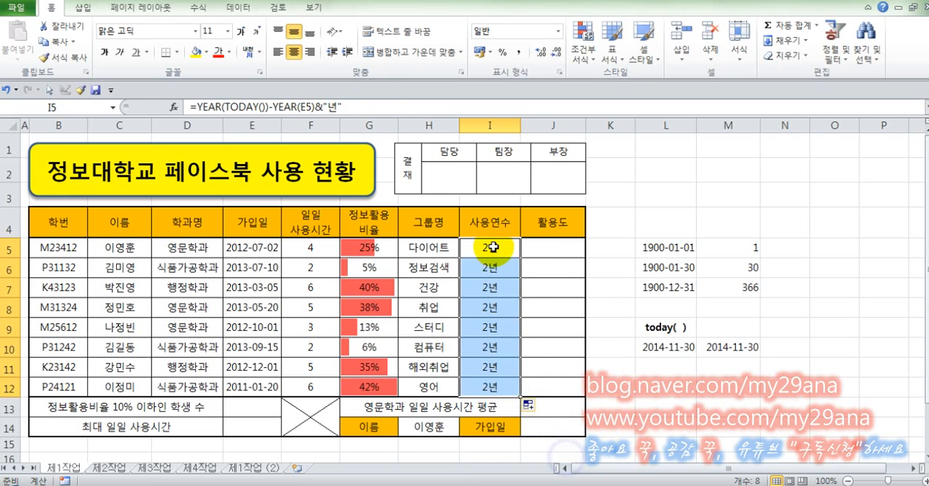
Recalculate the 년-suffixed formulas in I5:I12 by re-entering each cell.
left_click(493, 247)
key("F2")
key("Return")
key("F2")
key("Return")
key("F2")
key("Return")
key("F2")
key("Return")
key("F2")
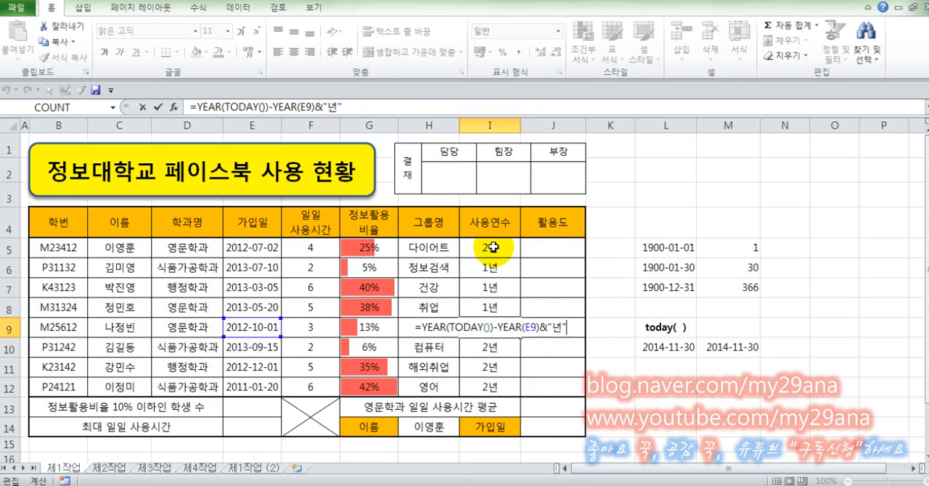
key("Return")
key("F2")
key("Return")
key("F2")
key("Return")
key("F2")
key("Return")
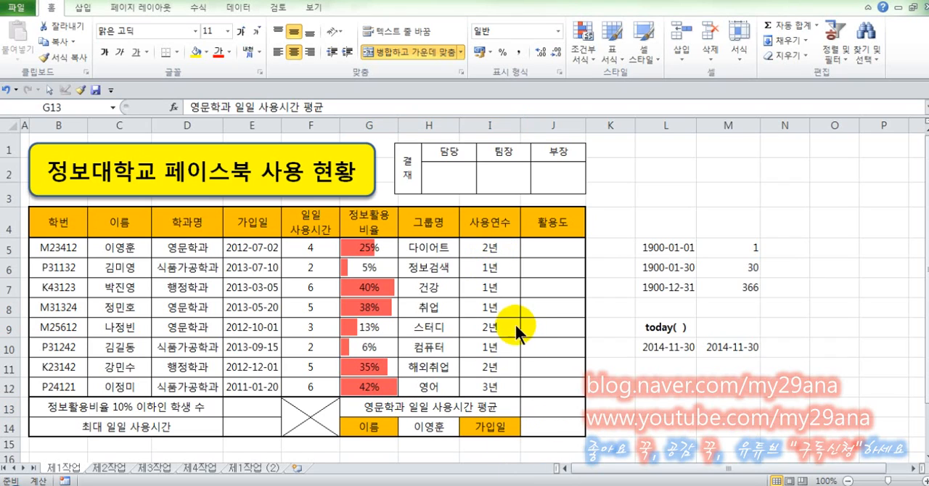
Switch to the exam PDF and review the instructions for task (2) 활용도.
key("ctrl+c")
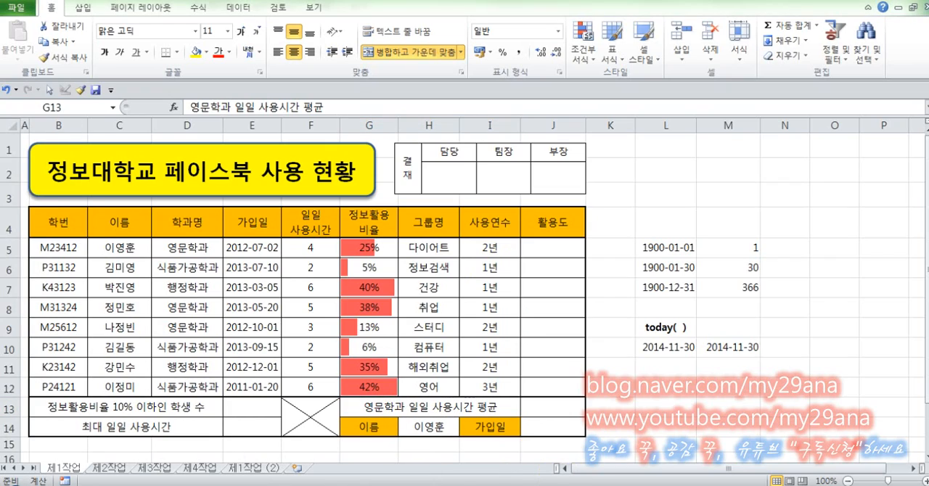
key("alt+Tab")
scroll(543, 166, "down", 6)
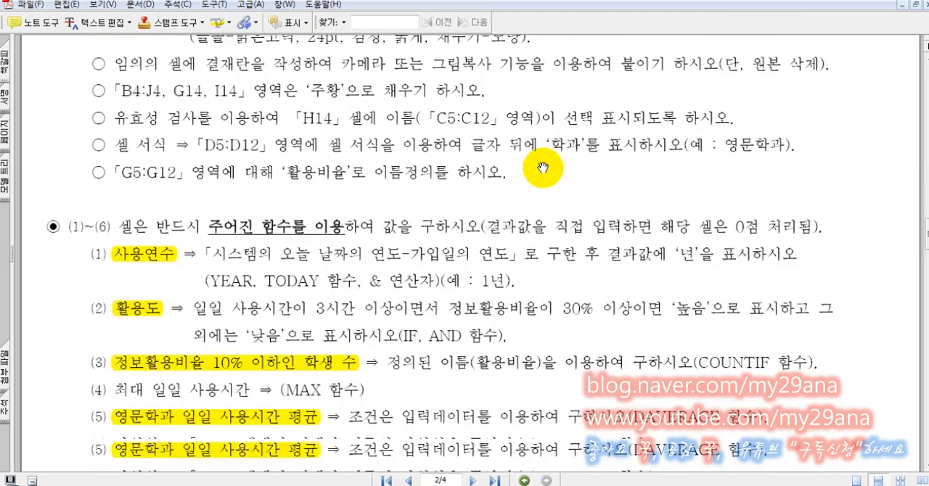
scroll(543, 168, "down", 1)
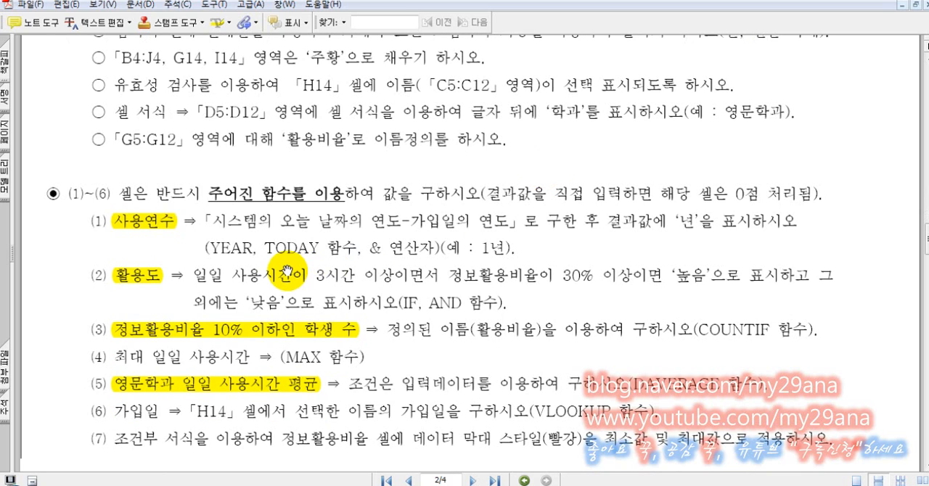